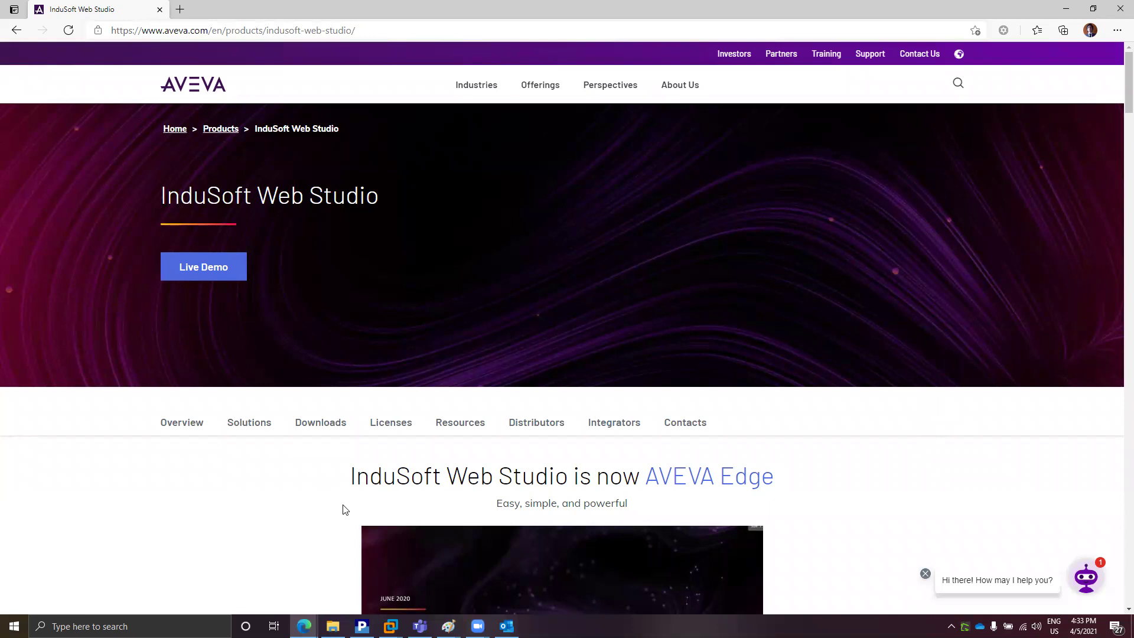
Step: Switch to Paint and examine the full license notification with its activation key and license details
{"action": "mouse_move", "coordinate": [507, 626]}
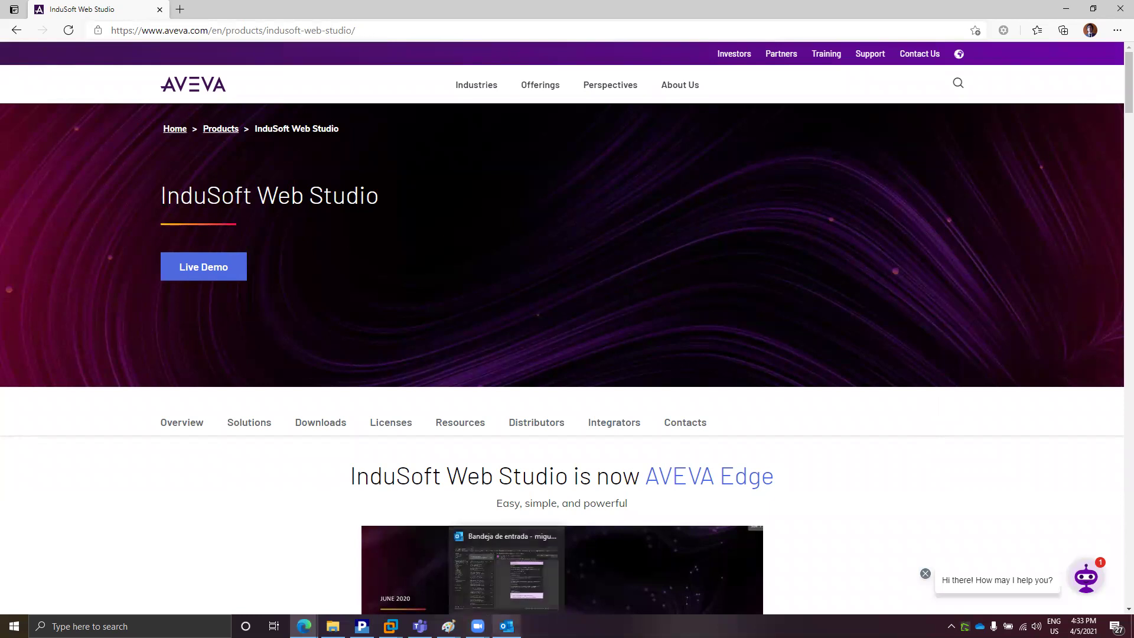
{"action": "mouse_move", "coordinate": [448, 626]}
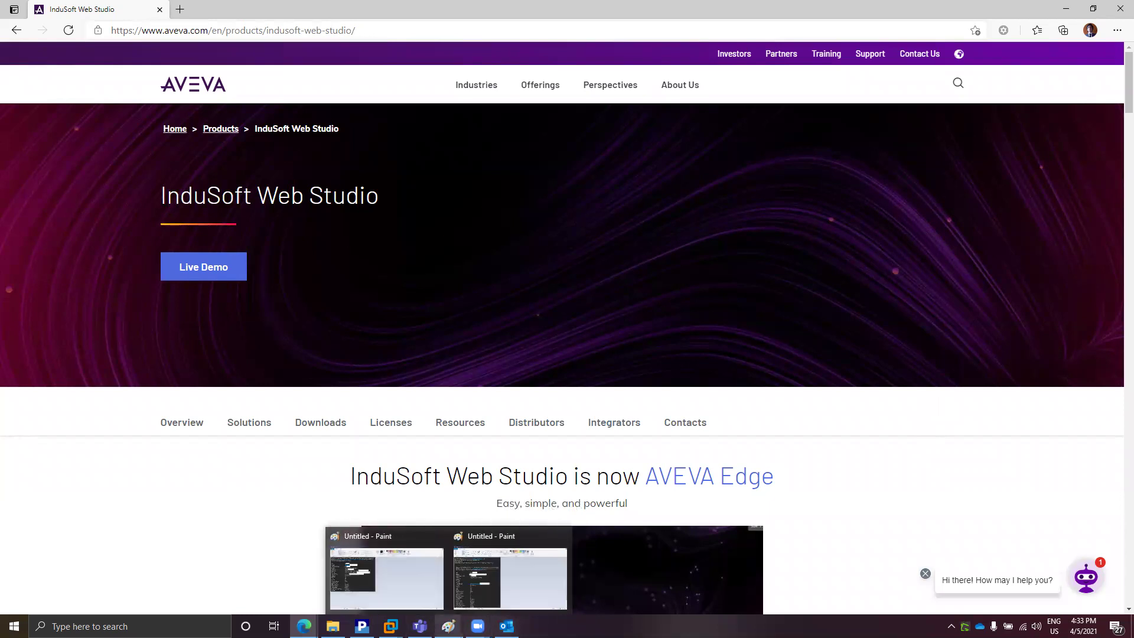
{"action": "left_click", "coordinate": [475, 599]}
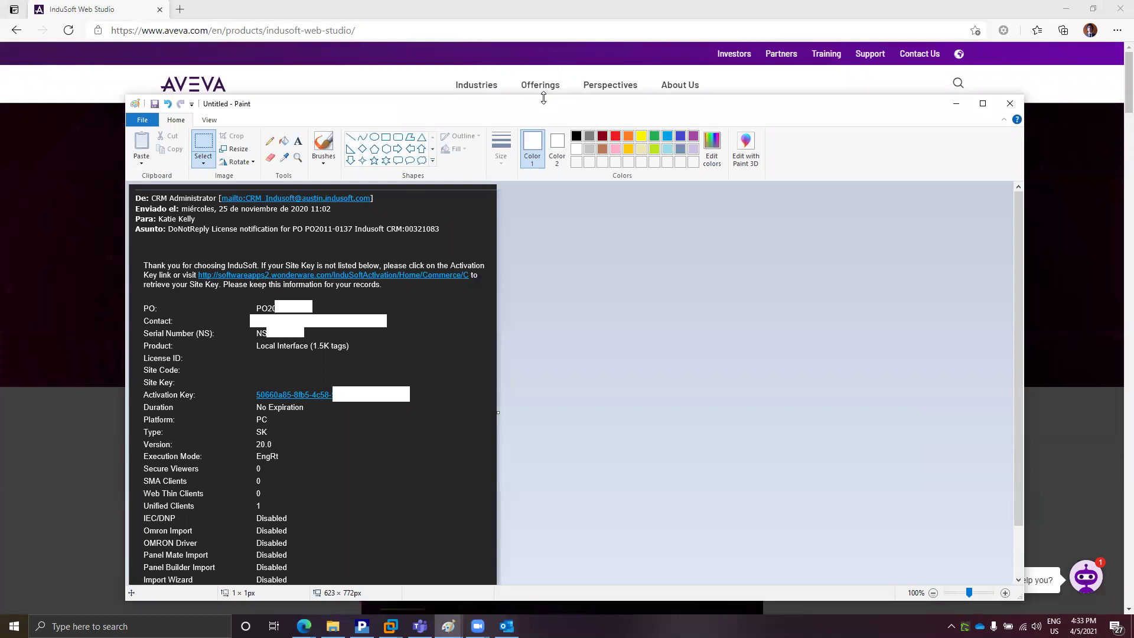
{"action": "left_click_drag", "start_coordinate": [544, 97], "coordinate": [543, 40]}
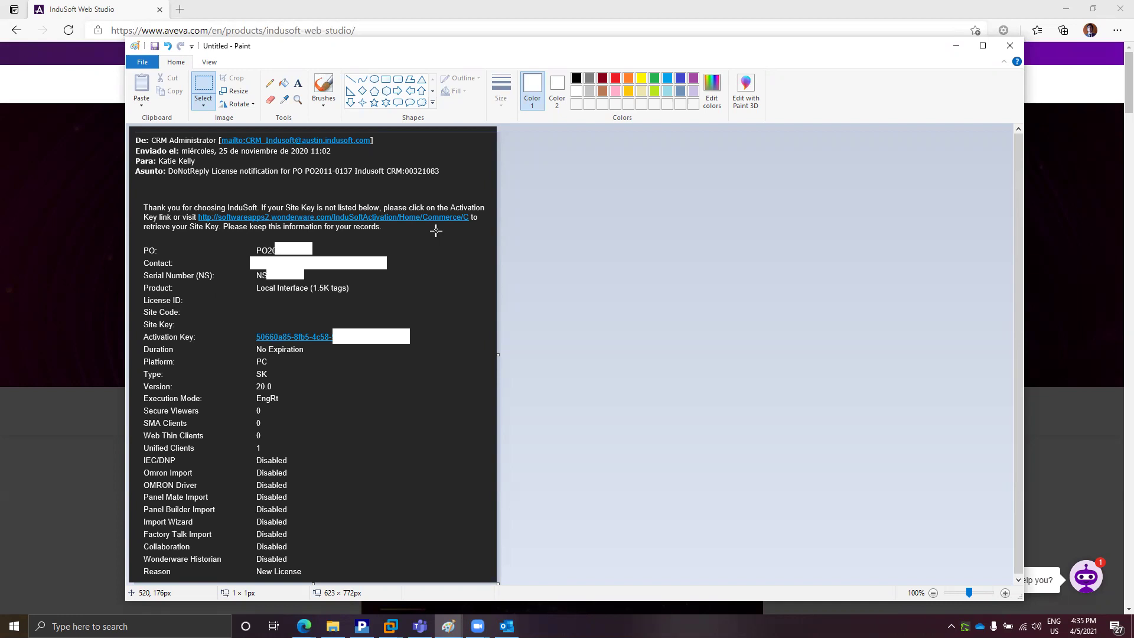
Step: Return to the browser and open the commercial license activation page for InduSoft Web Studio from the product page's Licenses section
{"action": "left_click", "coordinate": [37, 511]}
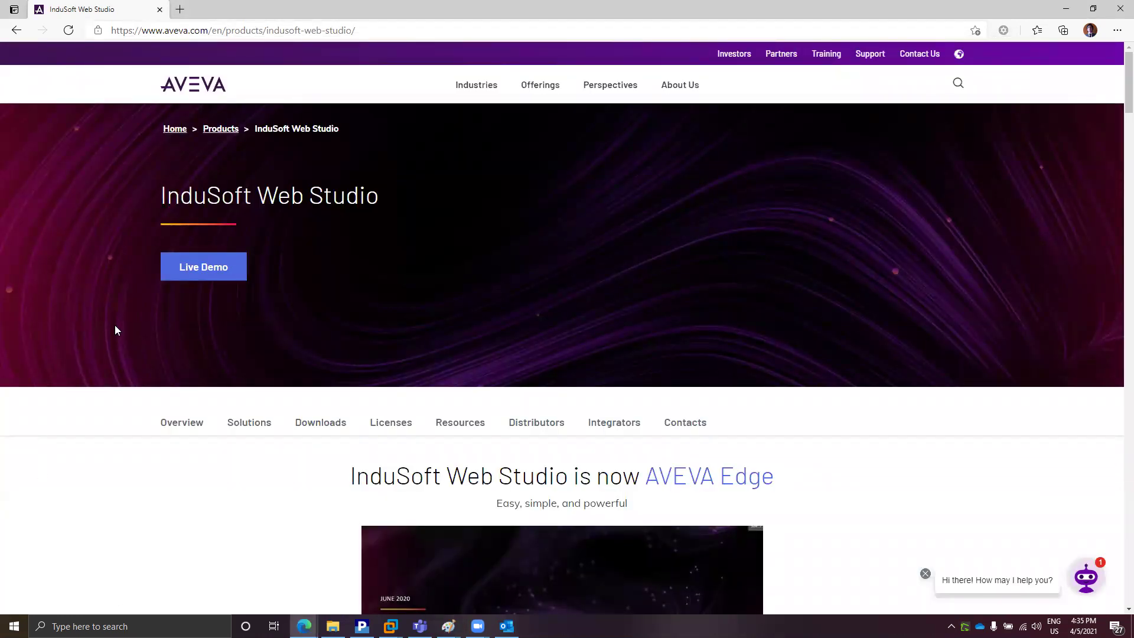
{"action": "left_click", "coordinate": [330, 35]}
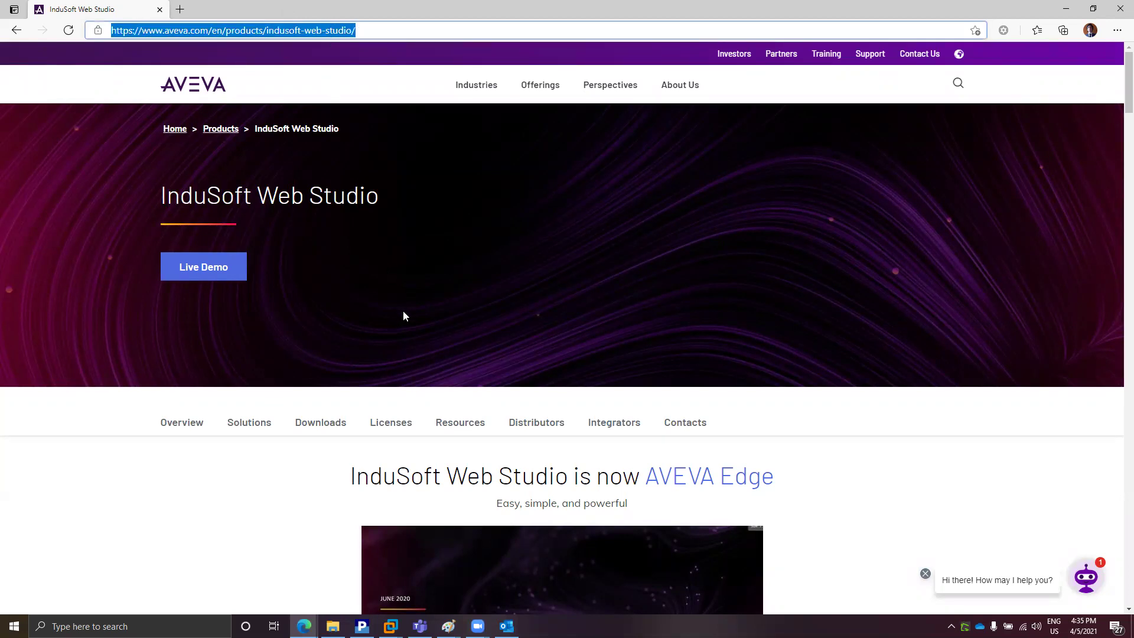
{"action": "left_click", "coordinate": [244, 612]}
{"action": "scroll", "coordinate": [255, 542], "scroll_direction": "down", "scroll_amount": 5}
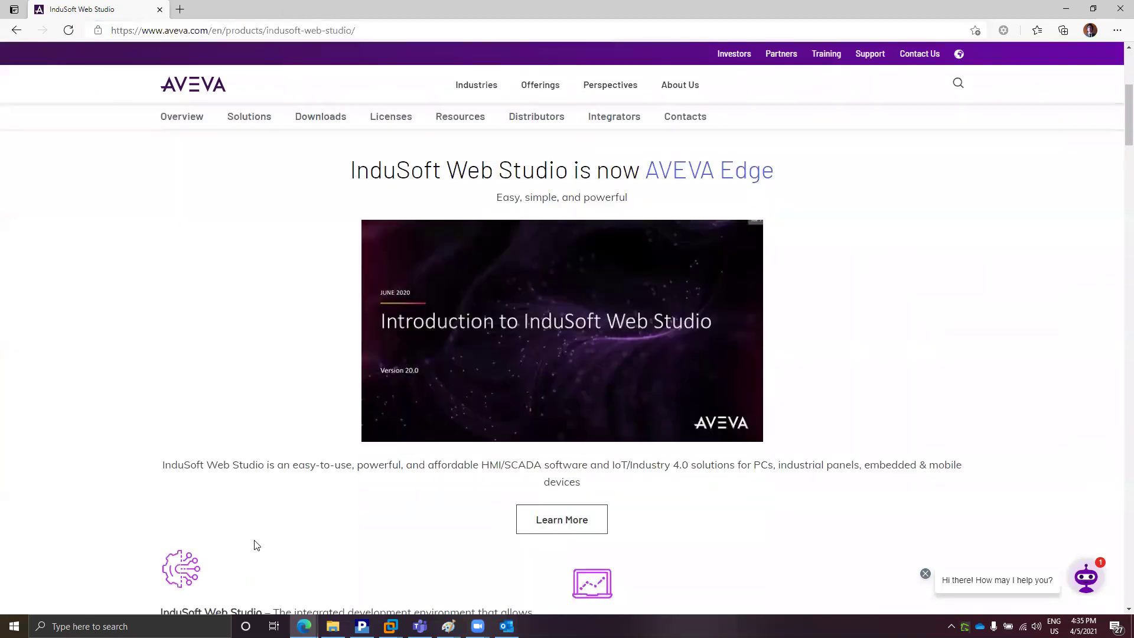
{"action": "scroll", "coordinate": [255, 543], "scroll_direction": "down", "scroll_amount": 7}
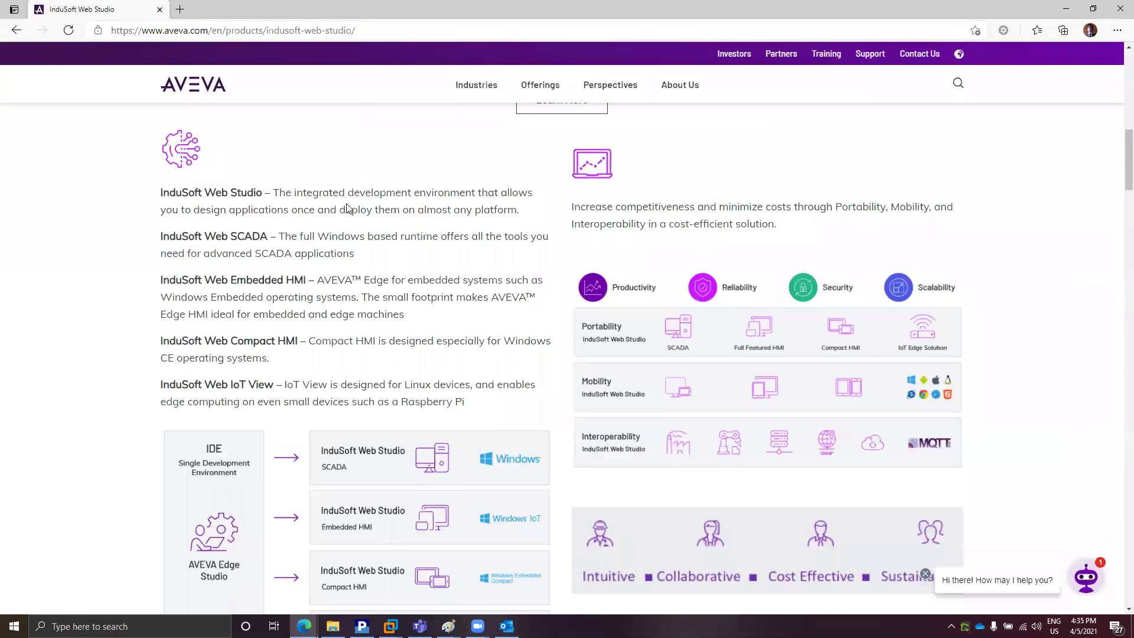
{"action": "scroll", "coordinate": [347, 208], "scroll_direction": "down", "scroll_amount": 20}
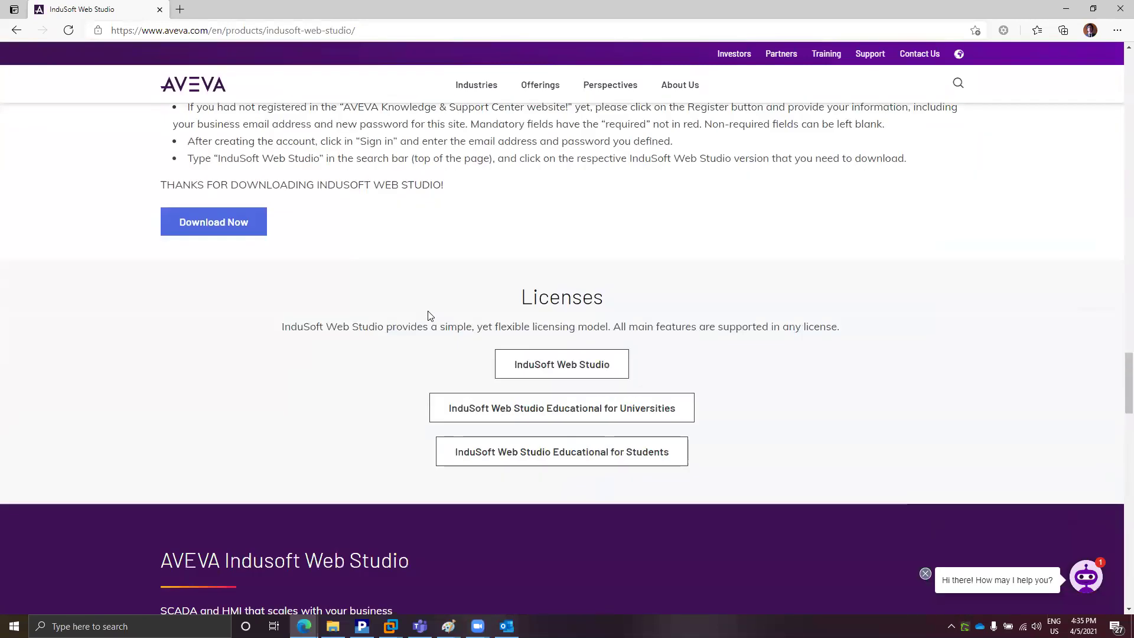
{"action": "scroll", "coordinate": [429, 317], "scroll_direction": "down", "scroll_amount": 1}
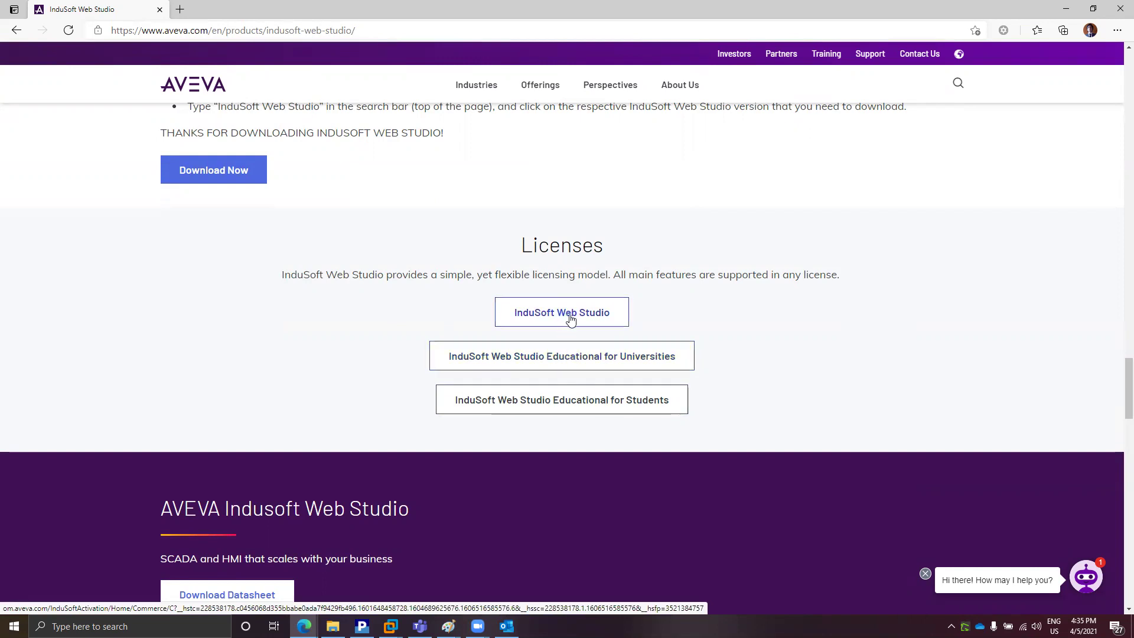
{"action": "left_click", "coordinate": [593, 320]}
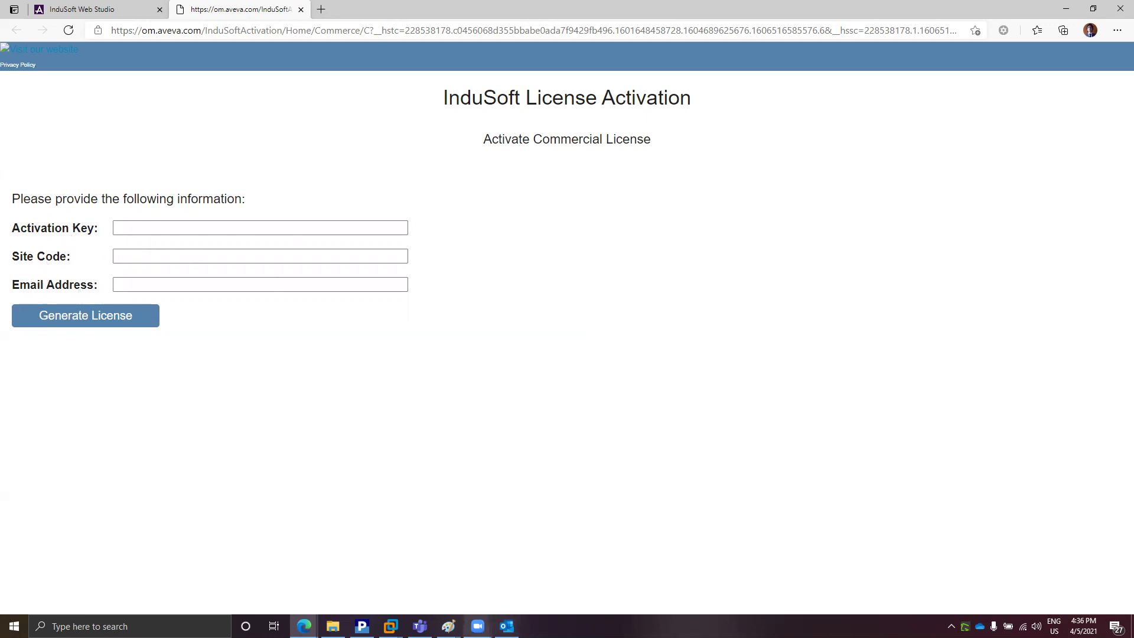
Step: Bring up the license notification in Paint and place its window beside the activation form
{"action": "left_click", "coordinate": [463, 617]}
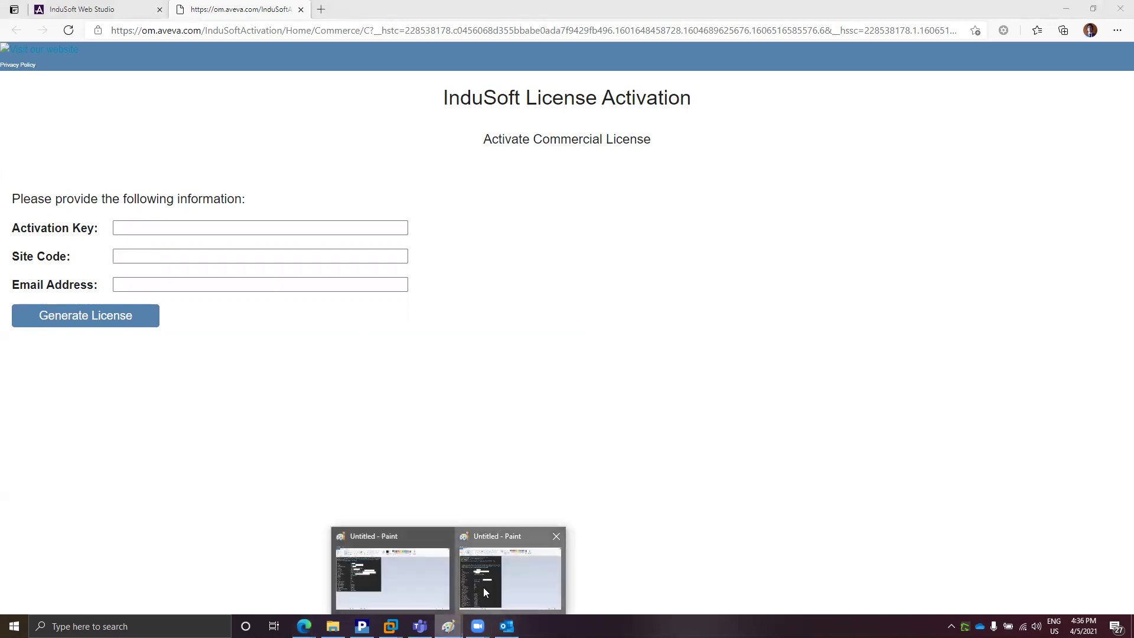
{"action": "left_click", "coordinate": [483, 587]}
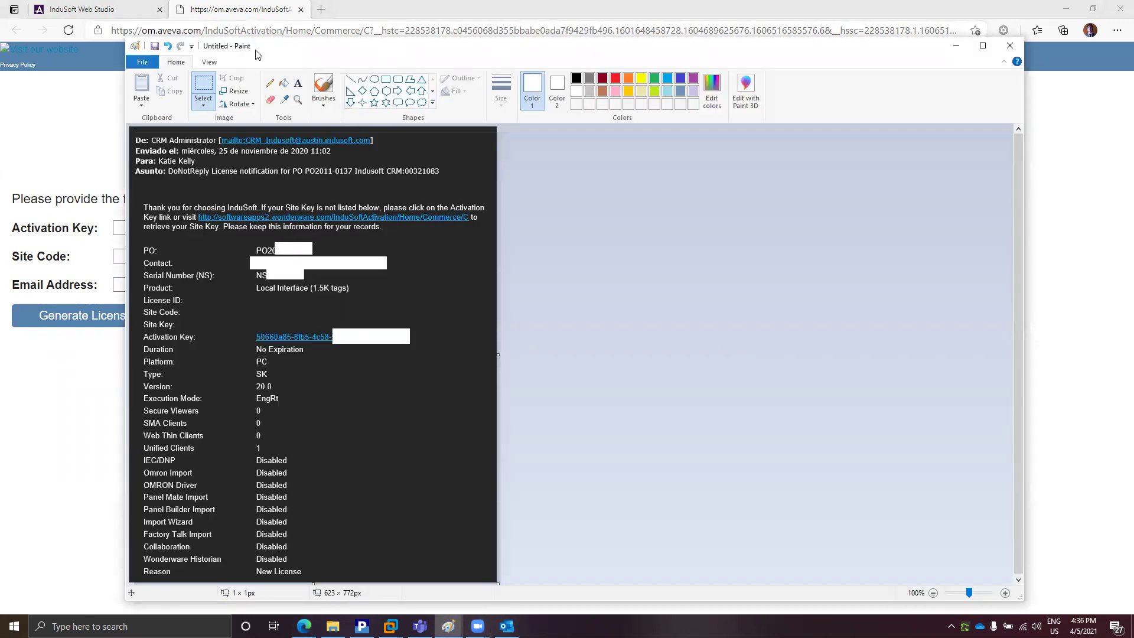
{"action": "left_click_drag", "start_coordinate": [258, 54], "coordinate": [568, 69]}
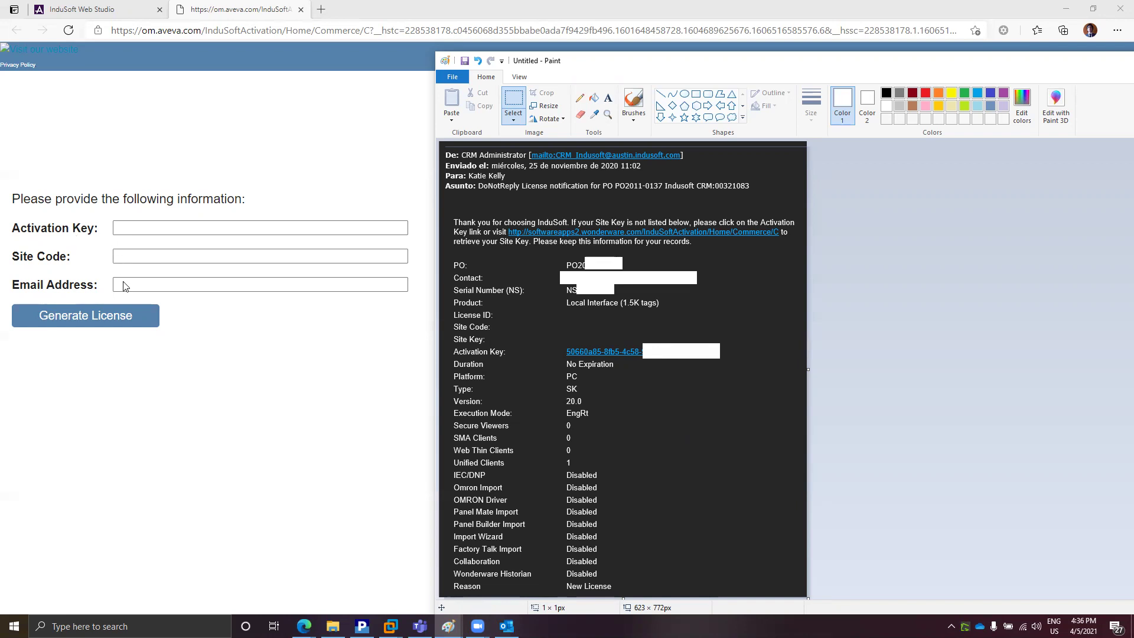
Step: Launch InduSoft Web Studio 2020 Register to open the Protection Manager
{"action": "left_click", "coordinate": [15, 626]}
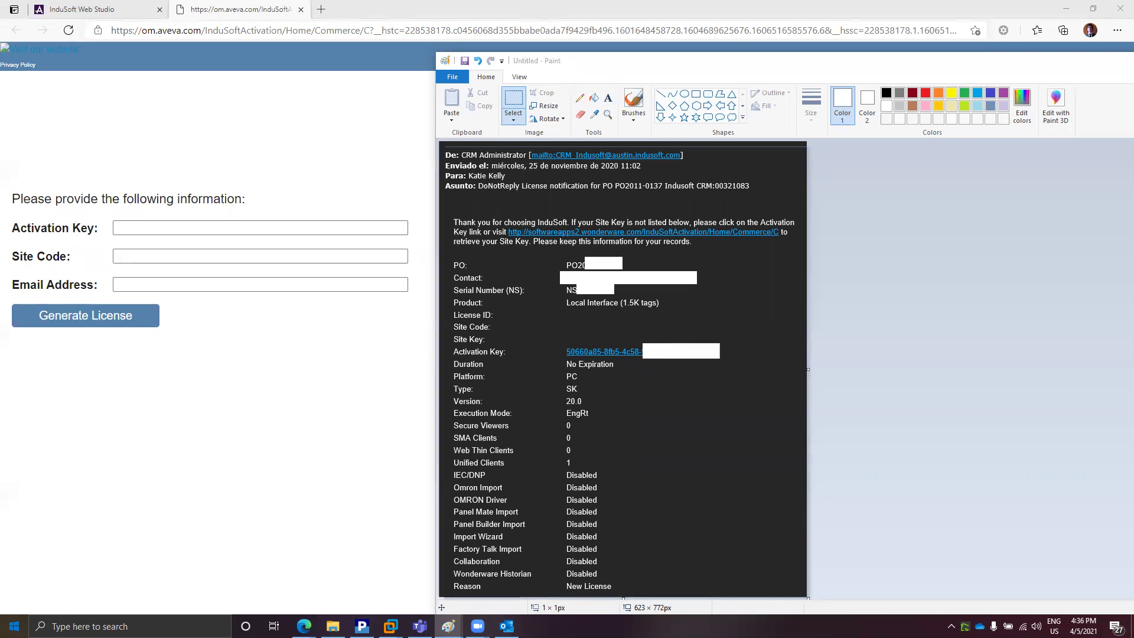
{"action": "scroll", "coordinate": [106, 414], "scroll_direction": "down", "scroll_amount": 3}
{"action": "scroll", "coordinate": [108, 416], "scroll_direction": "down", "scroll_amount": 6}
{"action": "scroll", "coordinate": [118, 443], "scroll_direction": "down", "scroll_amount": 4}
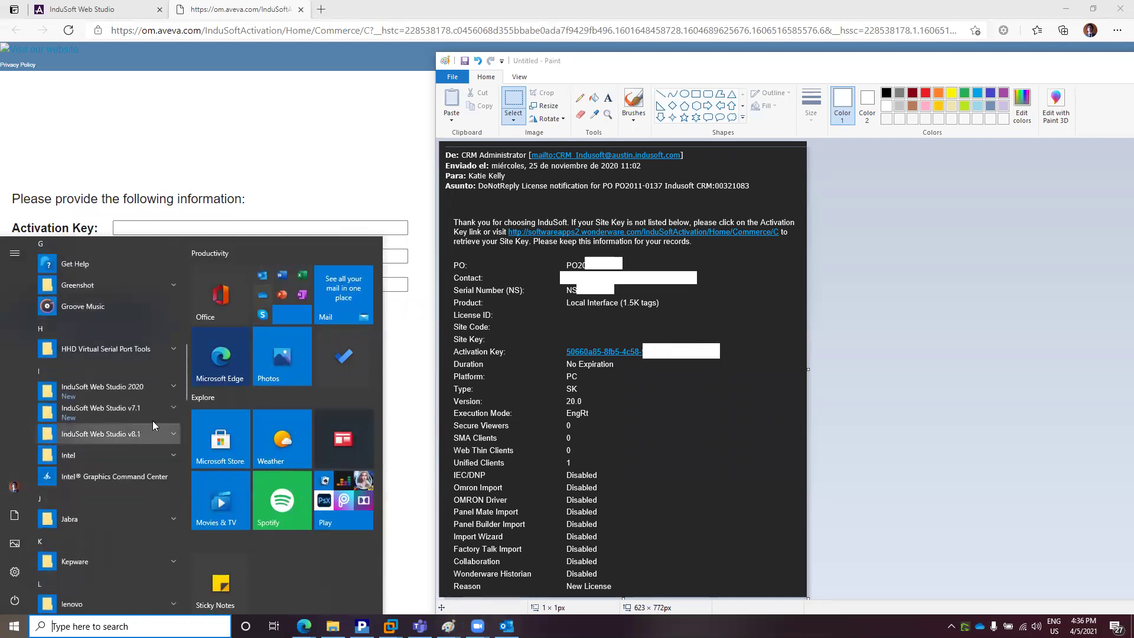
{"action": "left_click", "coordinate": [171, 388]}
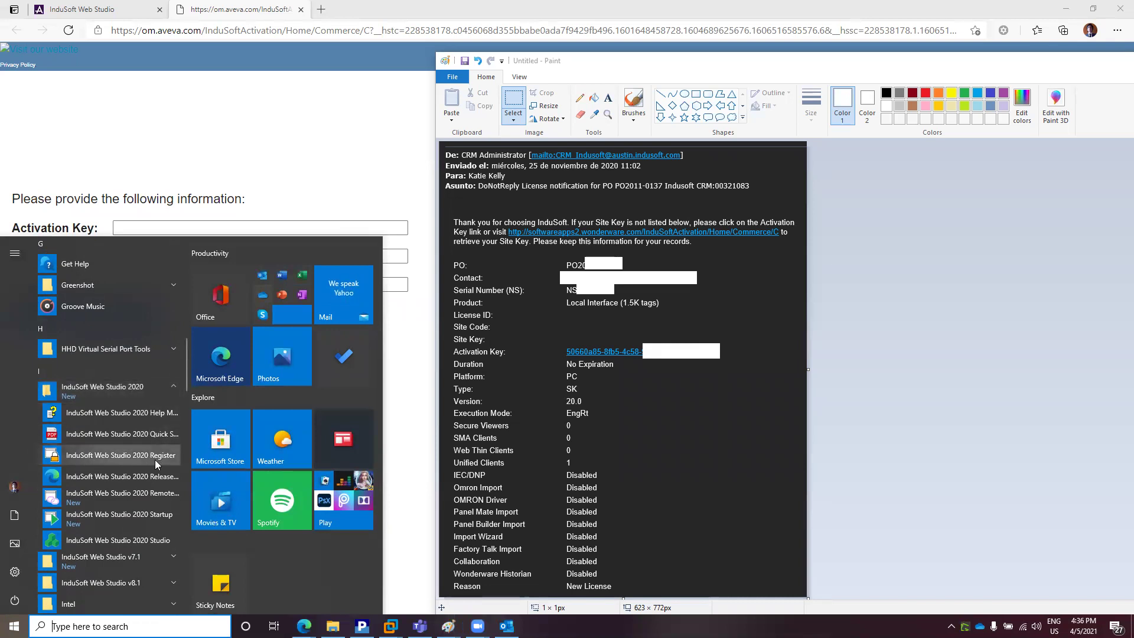
{"action": "left_click", "coordinate": [137, 460]}
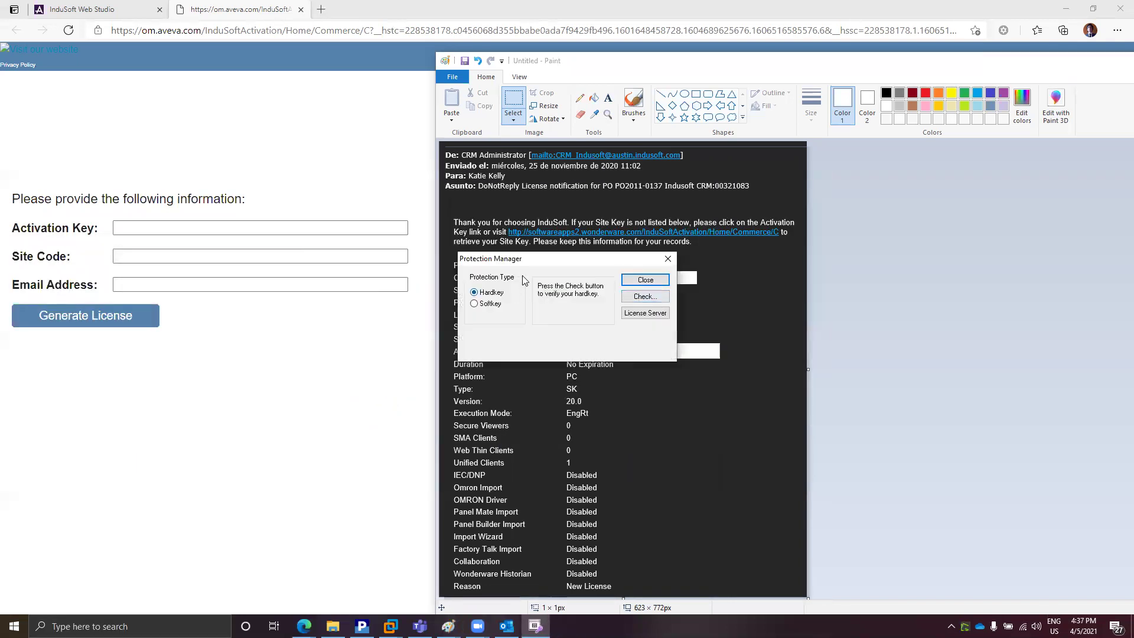
Step: Choose the Hardkey protection type, check its license, and accept the change of protection method
{"action": "left_click", "coordinate": [492, 305]}
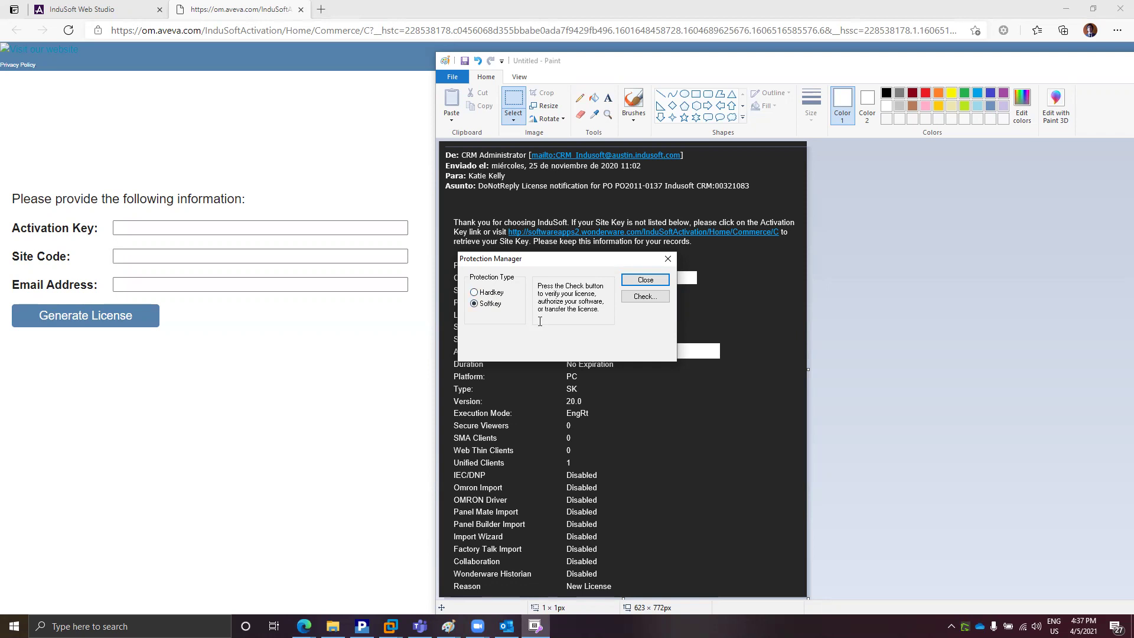
{"action": "left_click", "coordinate": [489, 293]}
{"action": "left_click", "coordinate": [649, 300]}
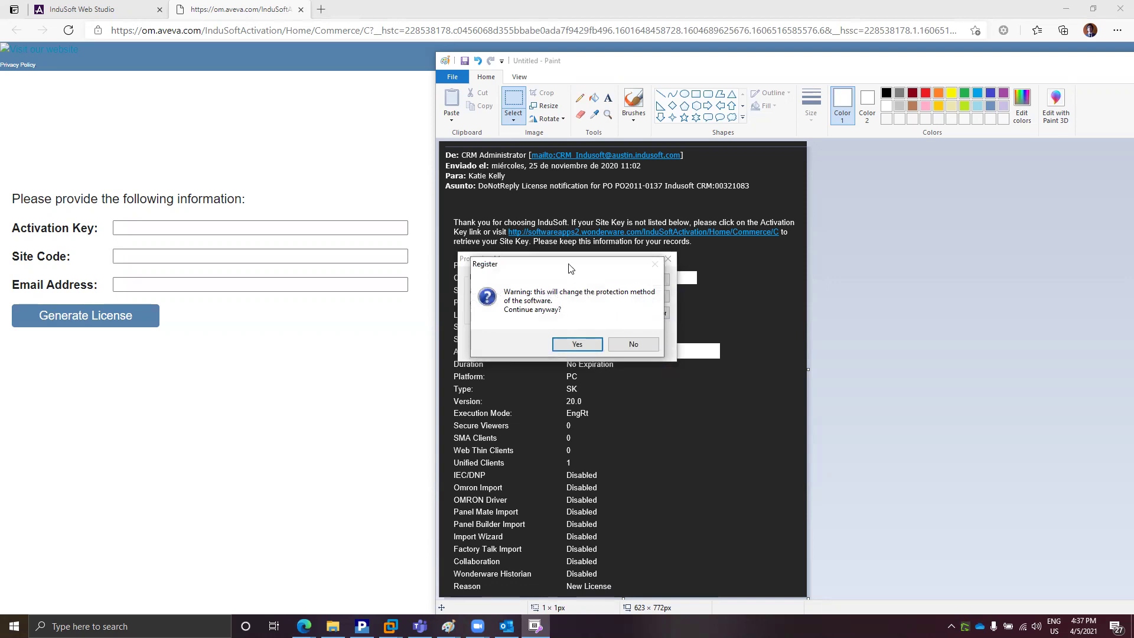
{"action": "left_click_drag", "start_coordinate": [581, 272], "coordinate": [753, 323]}
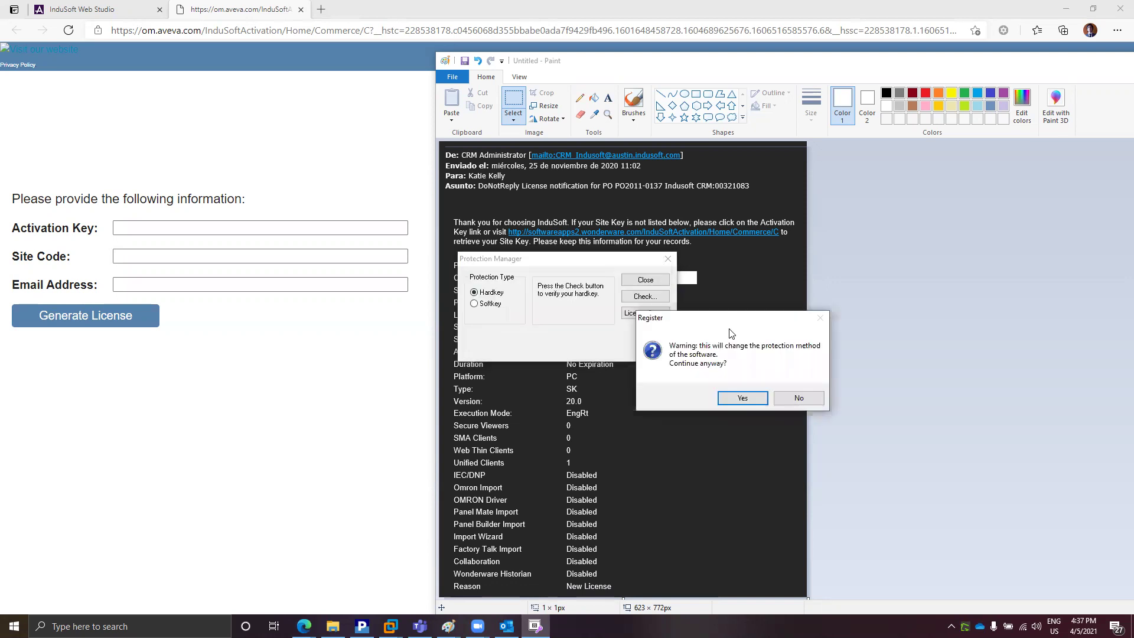
{"action": "left_click", "coordinate": [742, 399]}
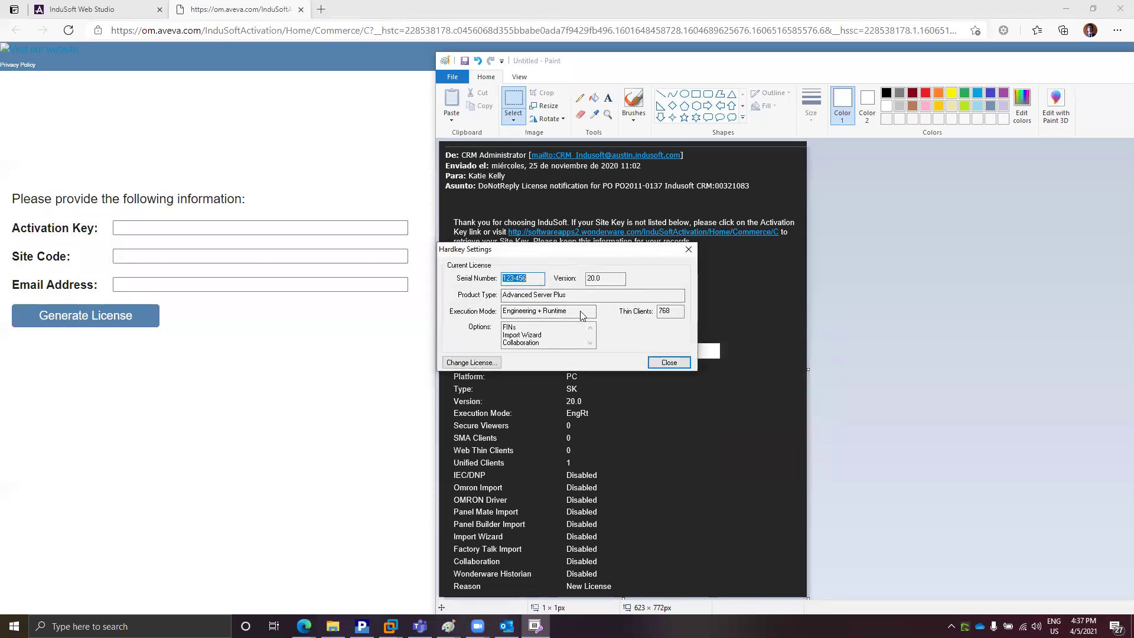
{"action": "left_click_drag", "start_coordinate": [540, 255], "coordinate": [539, 387]}
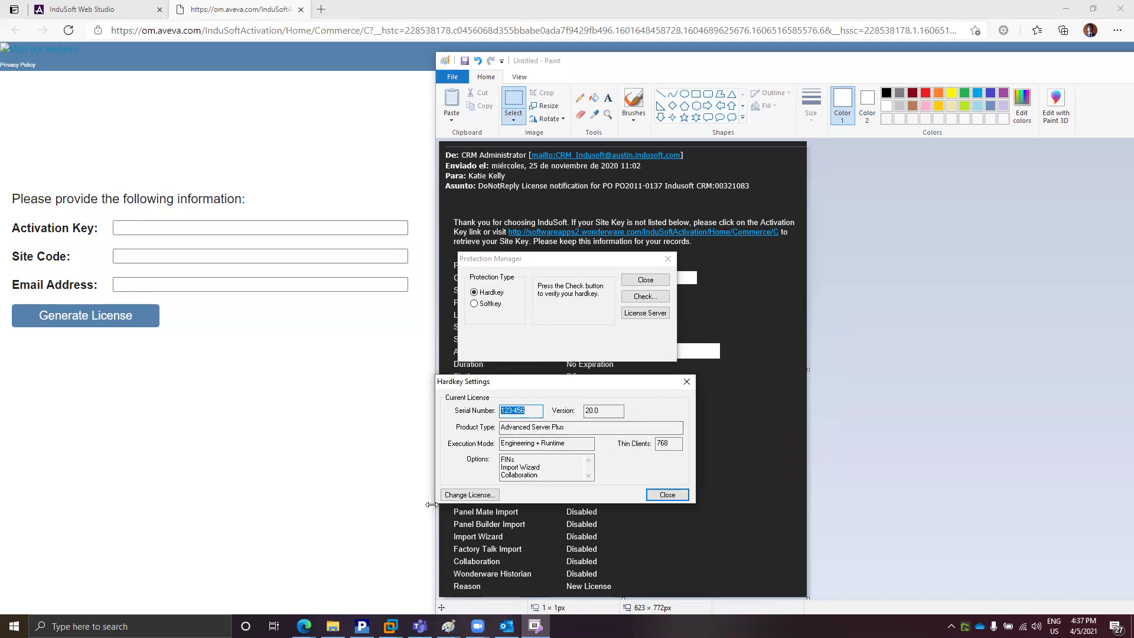
Step: Copy the hardkey's site code from its license change dialog and close the hardkey windows without authorizing
{"action": "left_click", "coordinate": [483, 495]}
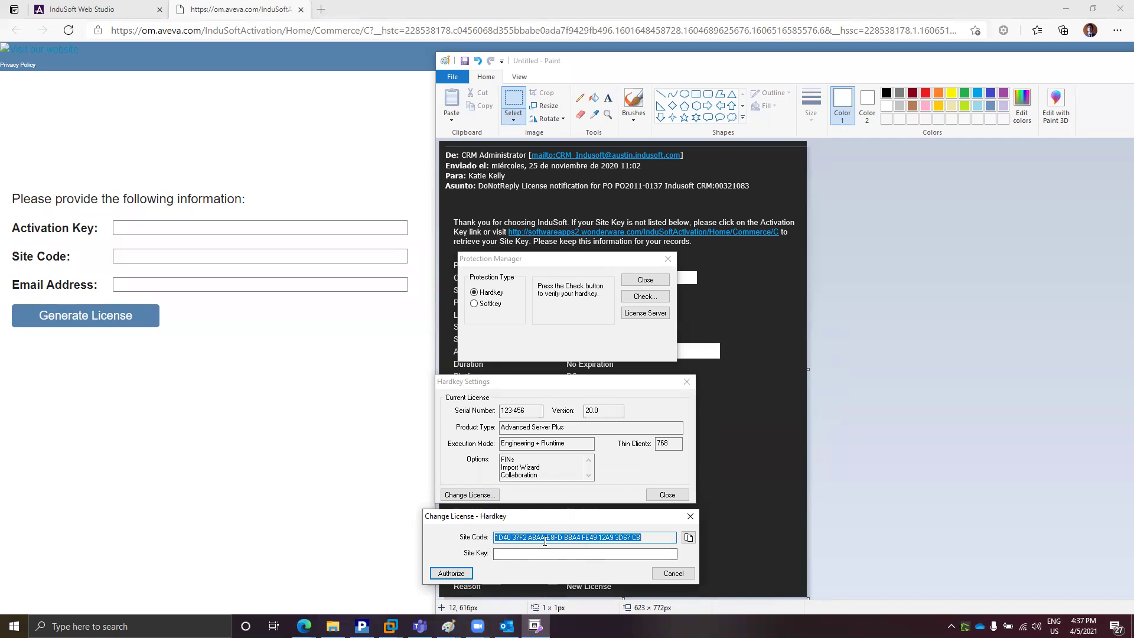
{"action": "left_click", "coordinate": [688, 537]}
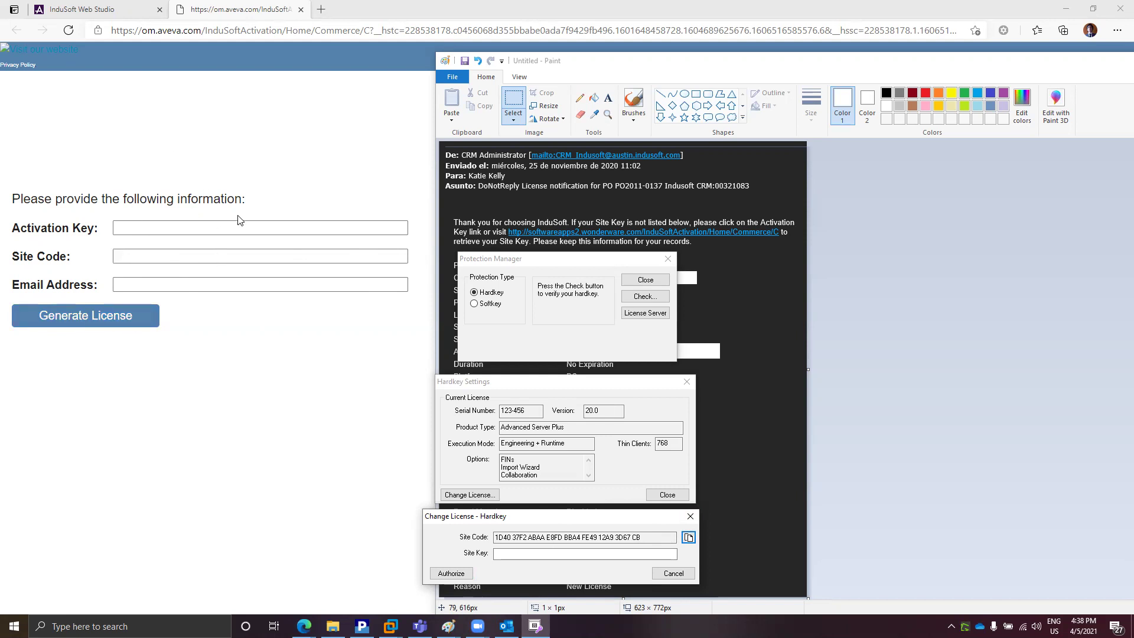
{"action": "left_click", "coordinate": [523, 553]}
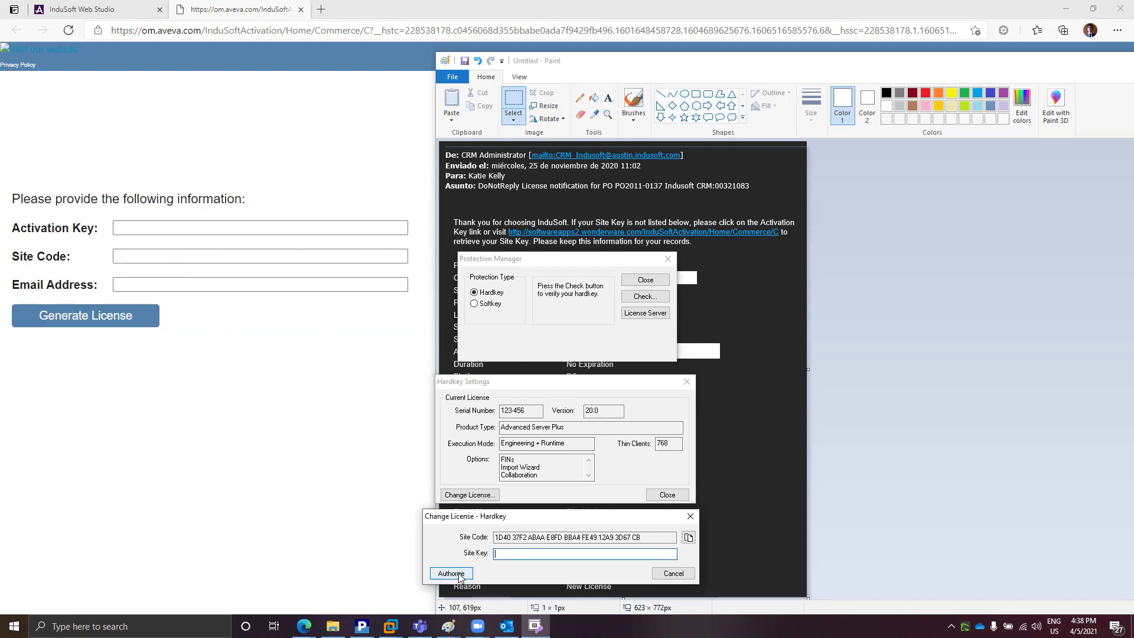
{"action": "left_click", "coordinate": [690, 516]}
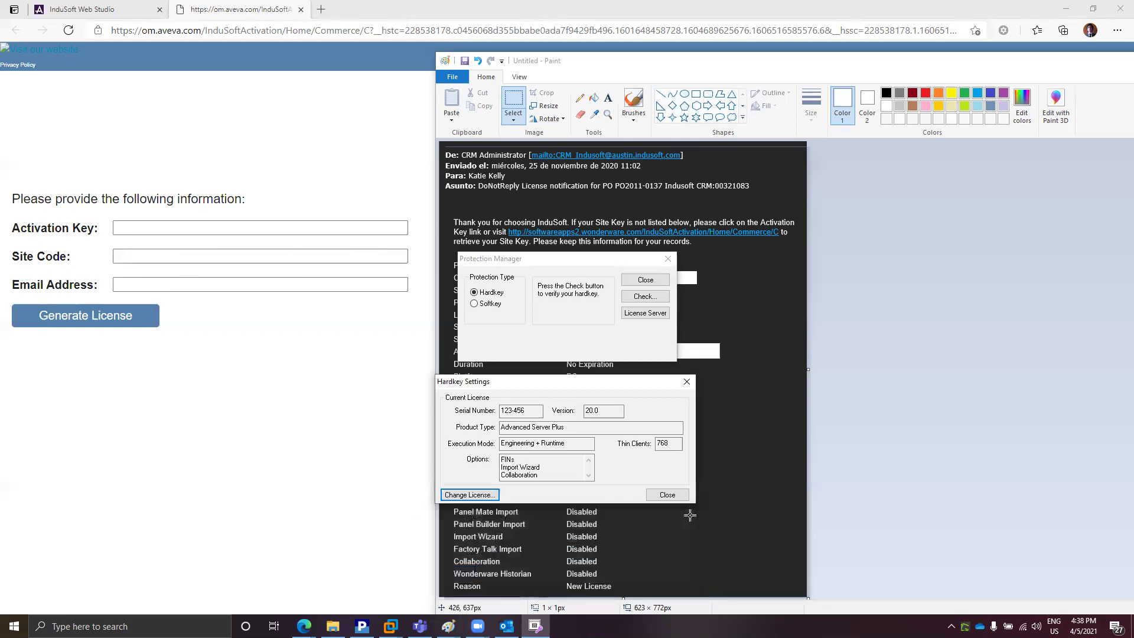
{"action": "left_click", "coordinate": [687, 382]}
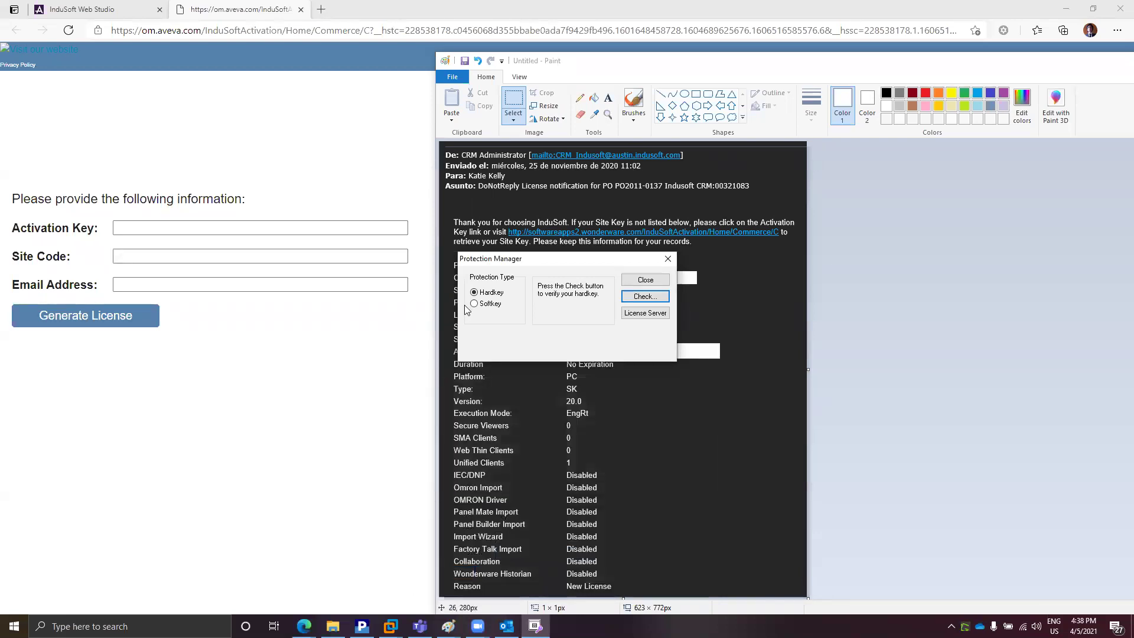
Step: Set the protection type to Softkey and check its license, accepting the change of protection method
{"action": "left_click", "coordinate": [486, 304]}
{"action": "left_click", "coordinate": [645, 297]}
{"action": "left_click", "coordinate": [576, 343]}
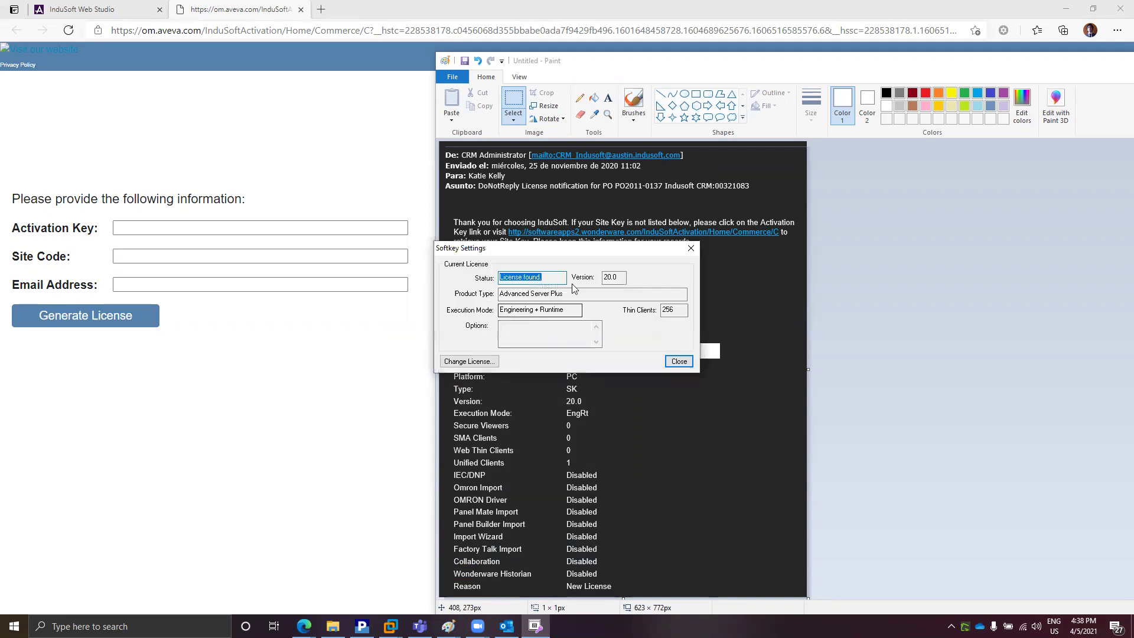
{"action": "left_click_drag", "start_coordinate": [571, 248], "coordinate": [576, 388]}
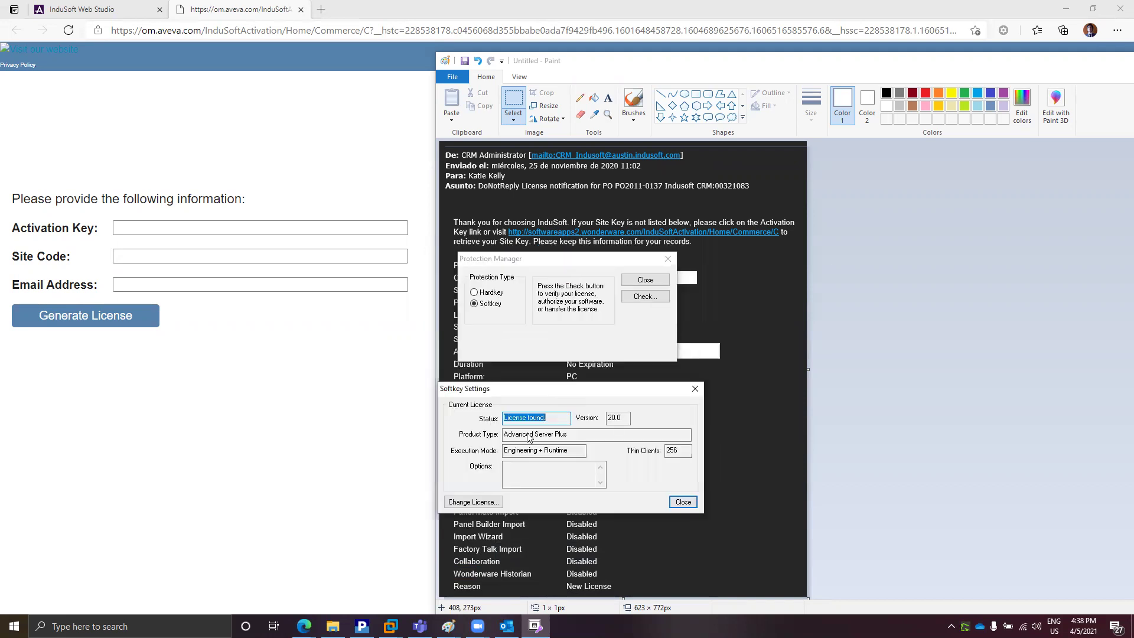
Step: Start changing the softkey license, select the Intel(R) Ethernet Connection (4) I219-LM network adapter, and copy the site code
{"action": "left_click", "coordinate": [472, 502]}
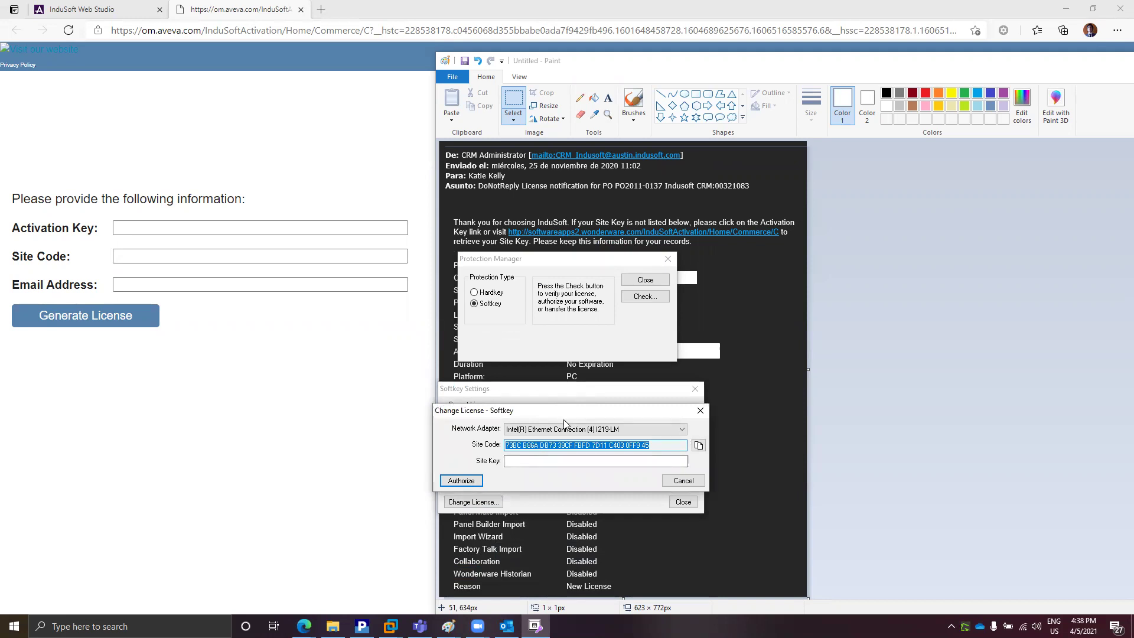
{"action": "left_click_drag", "start_coordinate": [563, 419], "coordinate": [568, 537]}
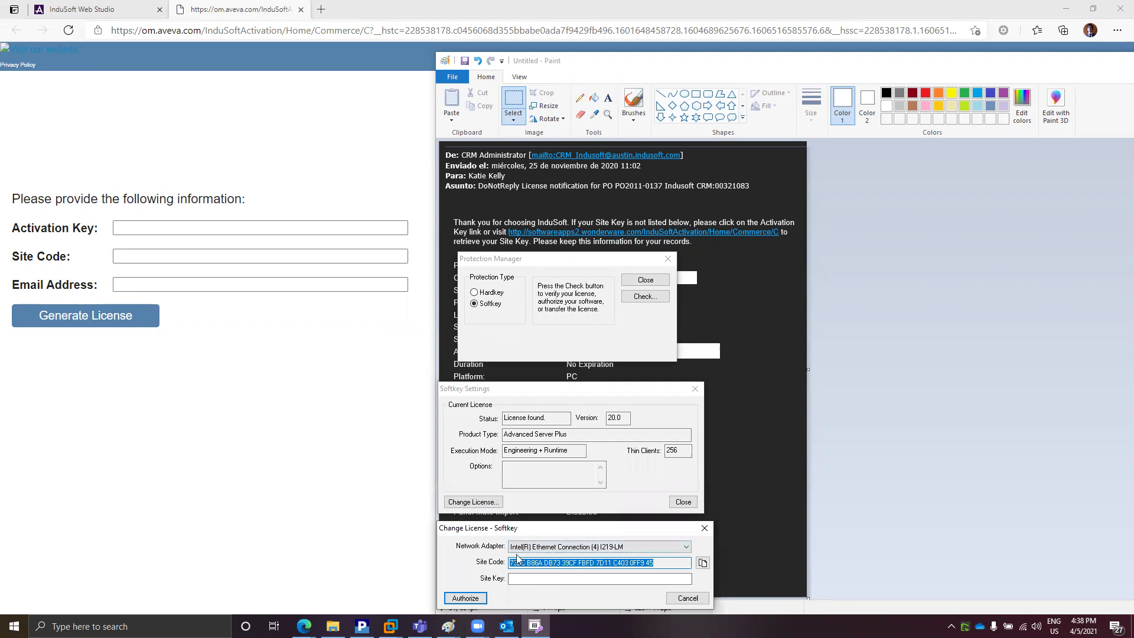
{"action": "left_click", "coordinate": [568, 549]}
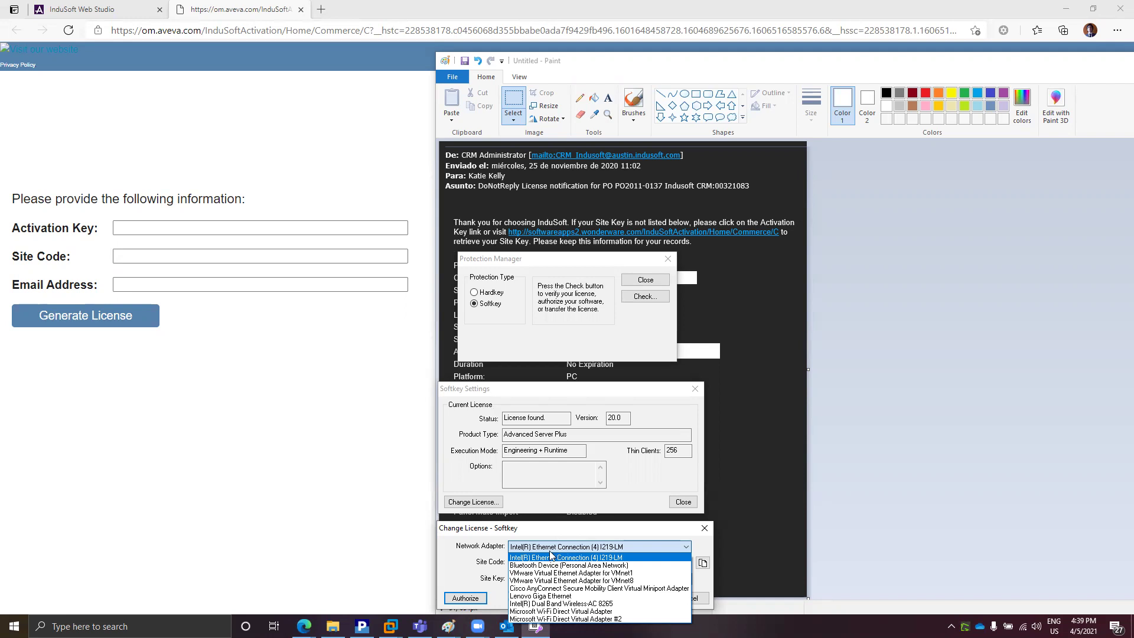
{"action": "left_click", "coordinate": [550, 556]}
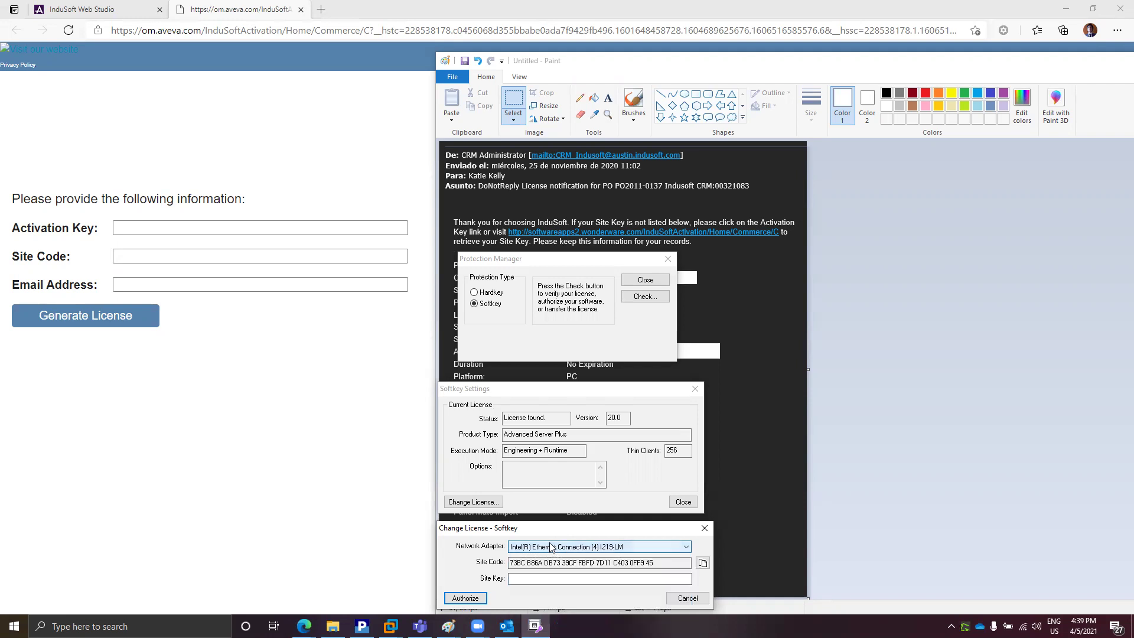
{"action": "left_click", "coordinate": [701, 562]}
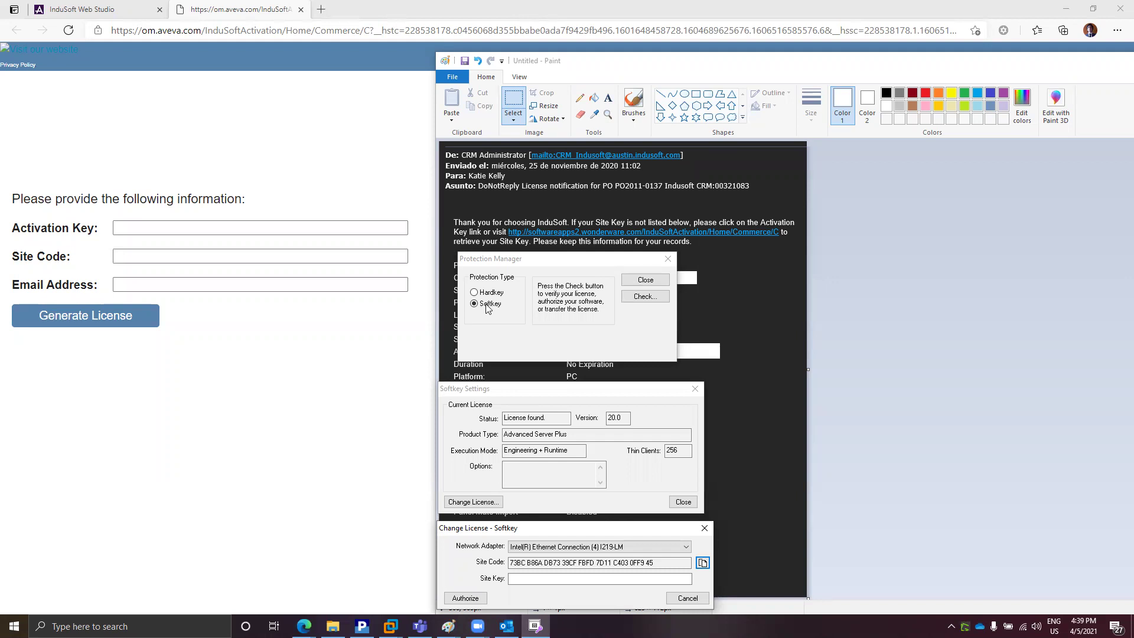
Step: Dismiss the softkey license change without authorizing, and close the softkey settings and Protection Manager
{"action": "left_click", "coordinate": [687, 598]}
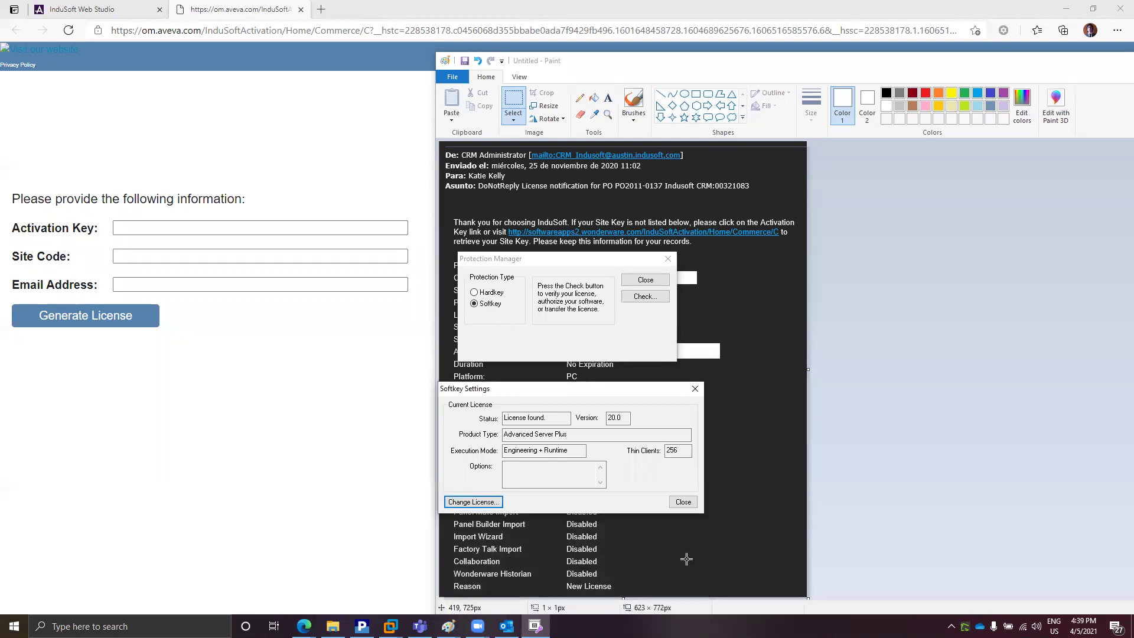
{"action": "left_click", "coordinate": [683, 501]}
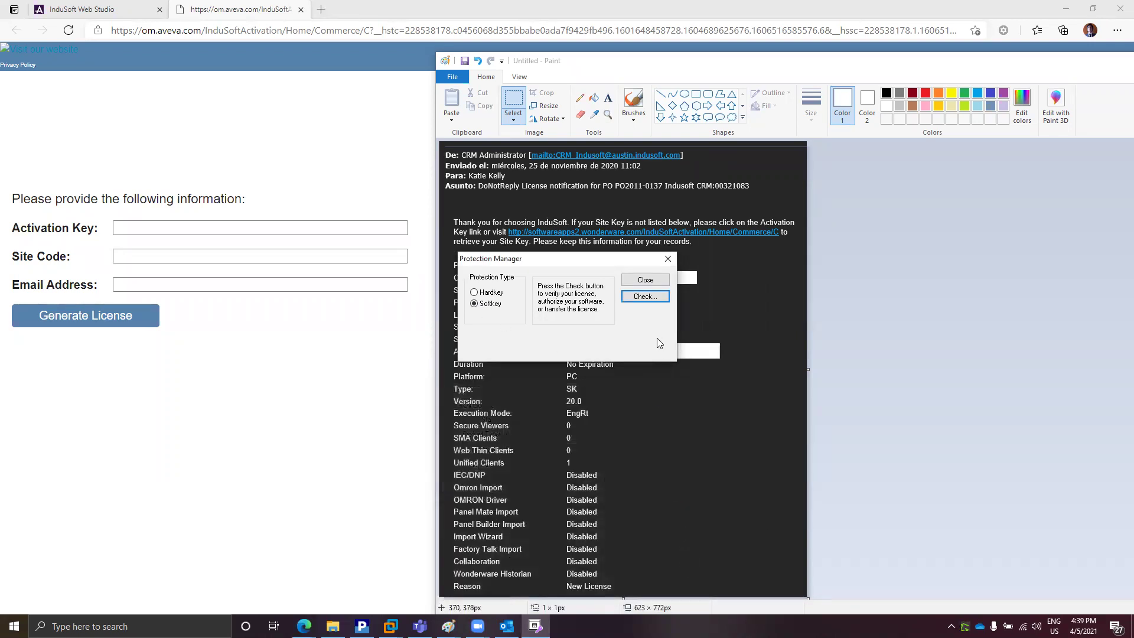
{"action": "left_click", "coordinate": [646, 279]}
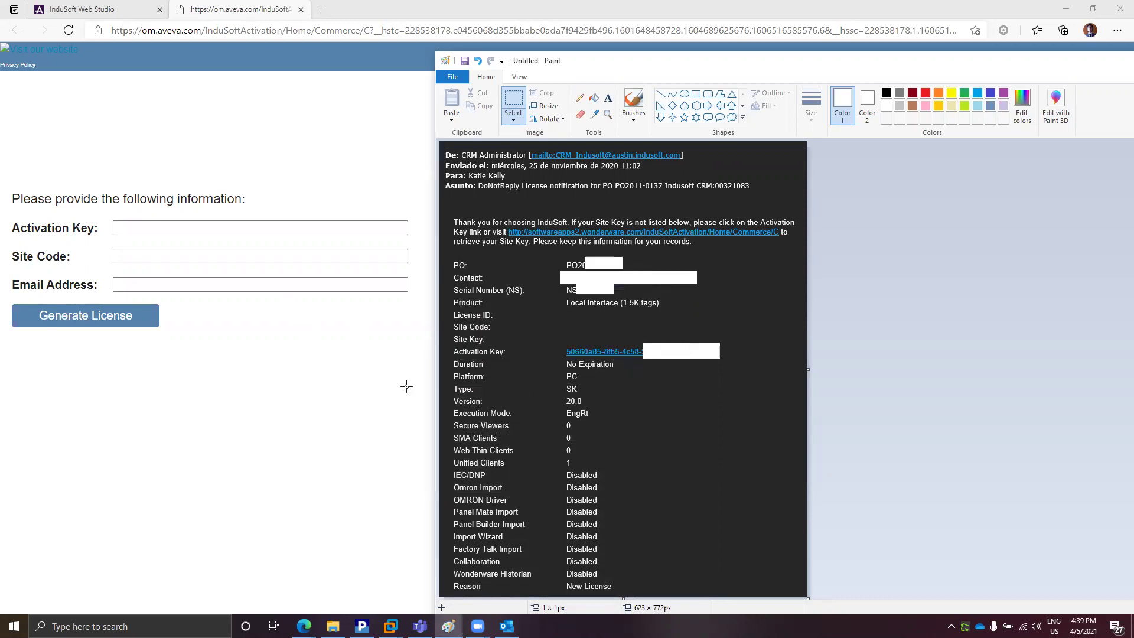
Step: Bring up the other Paint image, showing the version 8.1 license email with its site code and site key, and reposition its window
{"action": "left_click", "coordinate": [448, 626]}
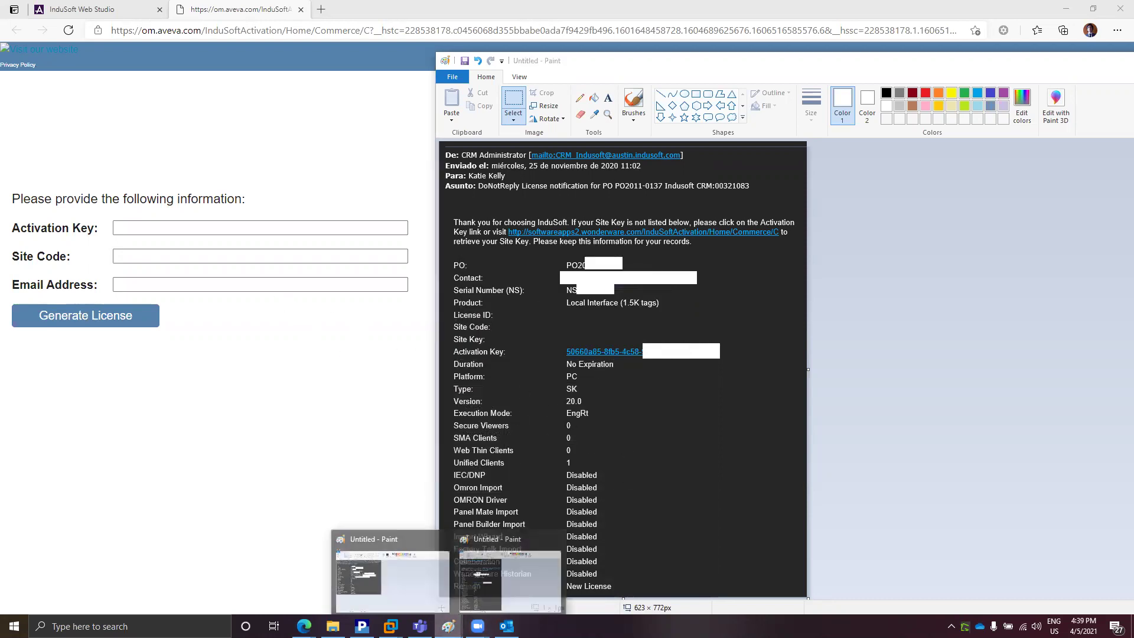
{"action": "left_click", "coordinate": [381, 576]}
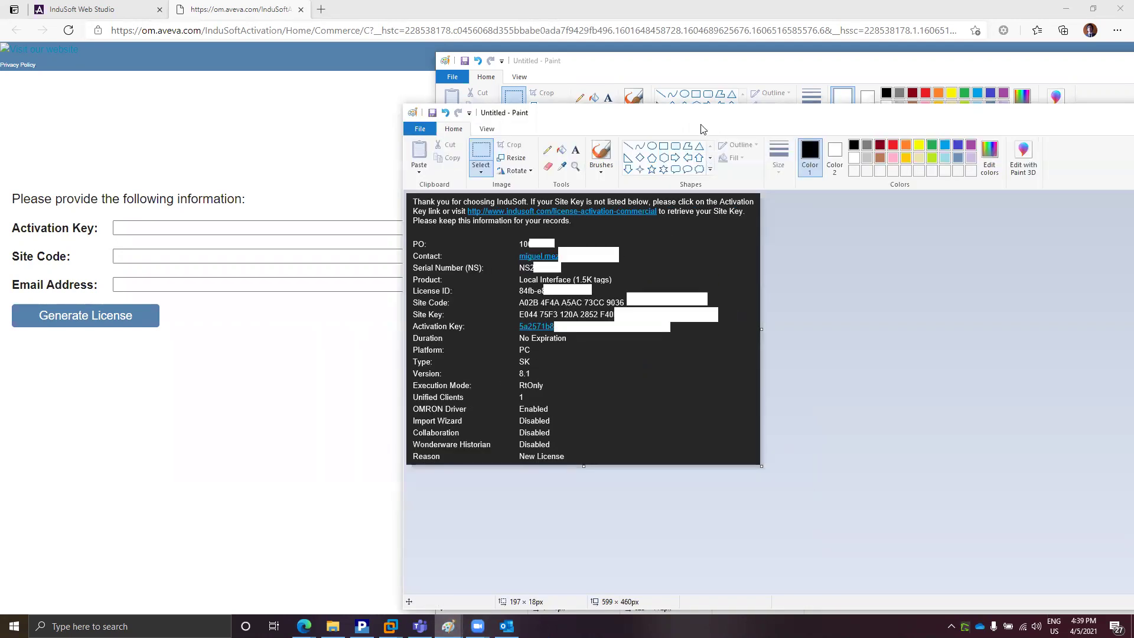
{"action": "left_click_drag", "start_coordinate": [645, 110], "coordinate": [570, 91]}
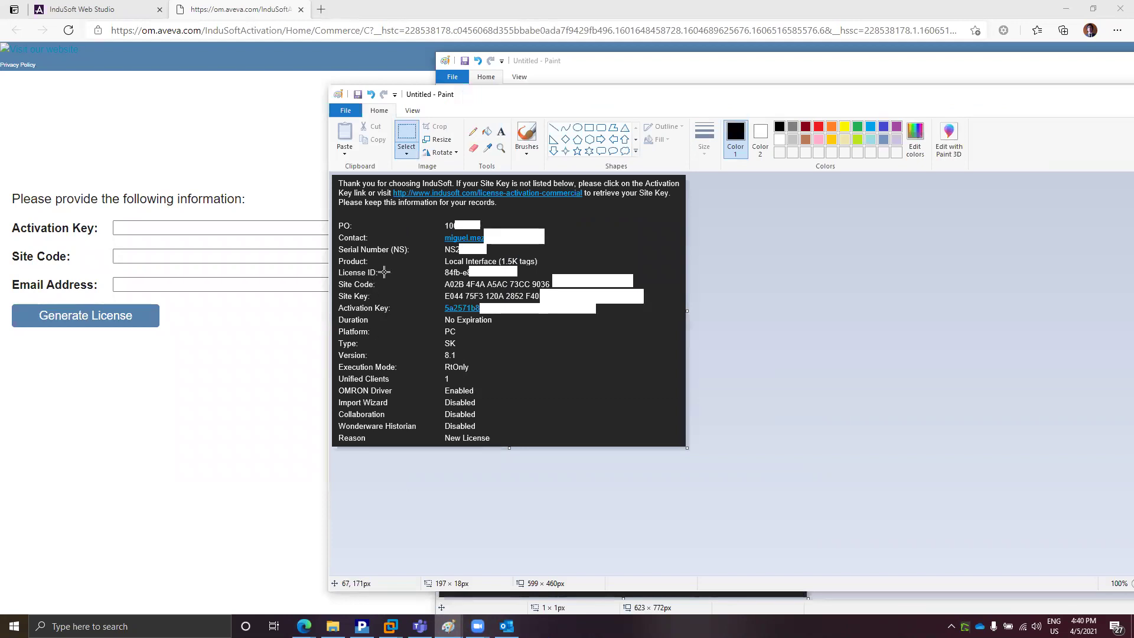